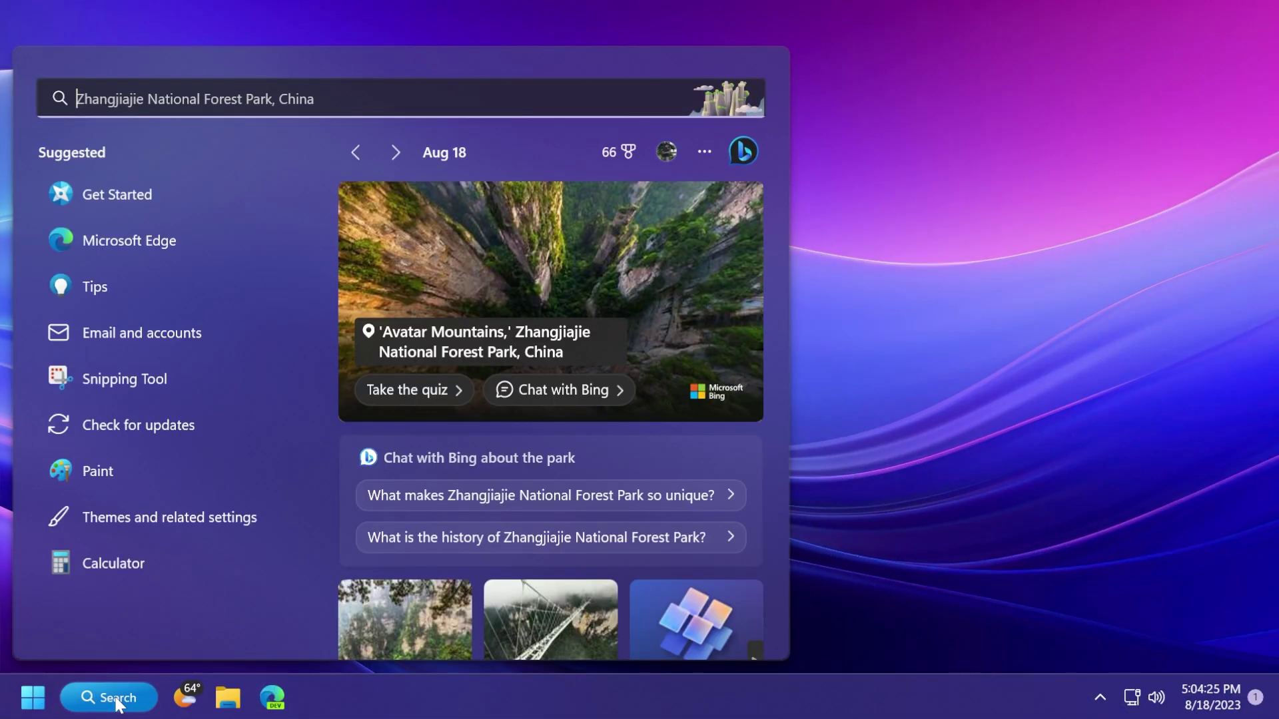
# Search 'micro' to launch Microsoft Store, then open its AI Hub page.
pyautogui.write('micro')
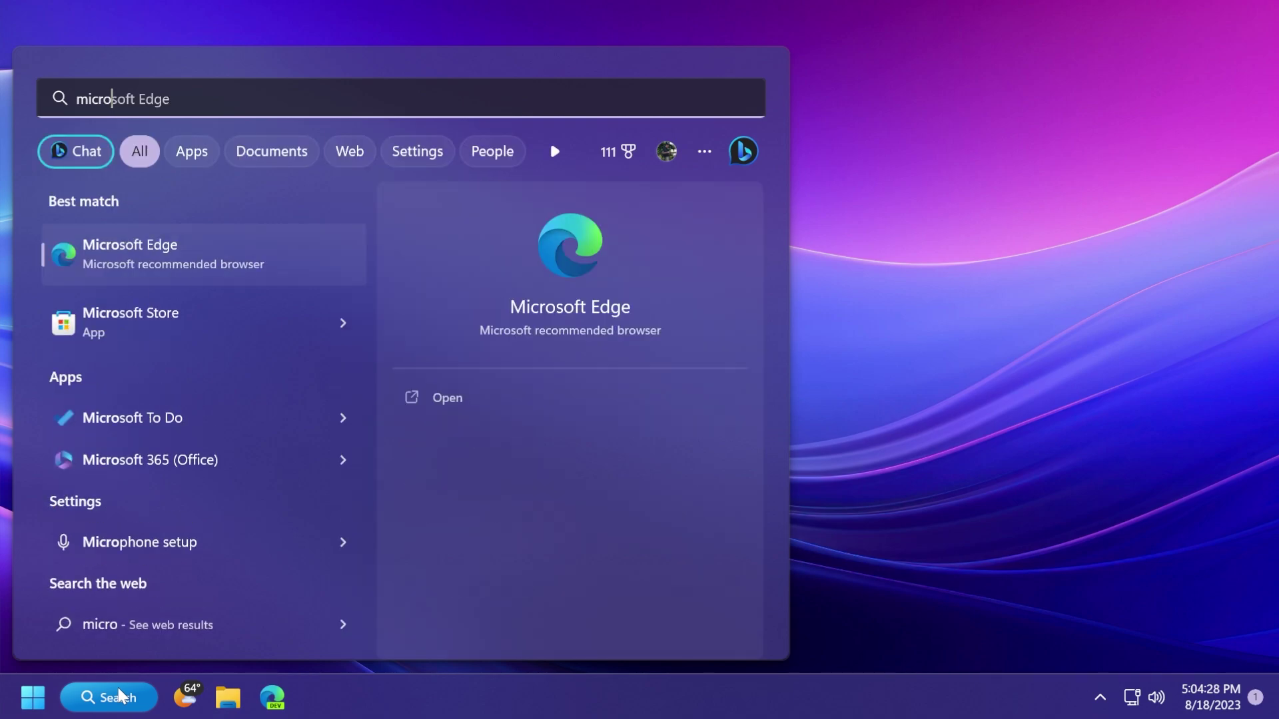
pyautogui.click(154, 314)
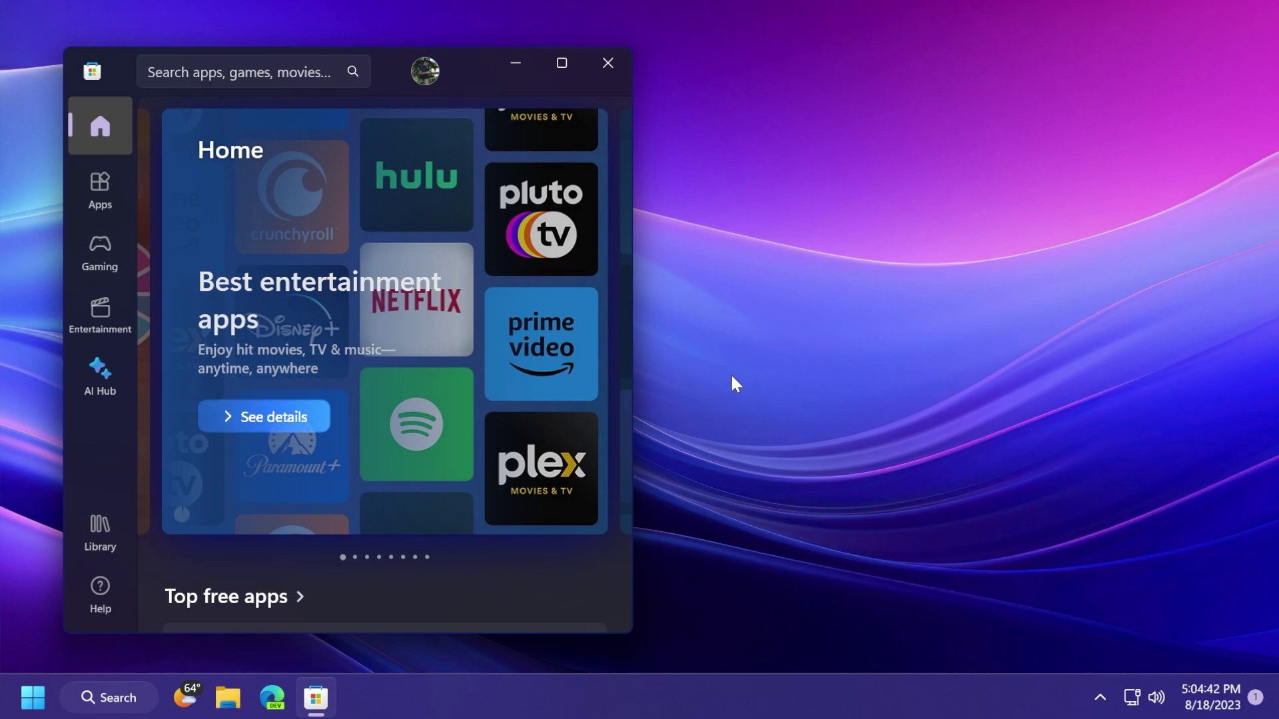
pyautogui.click(100, 377)
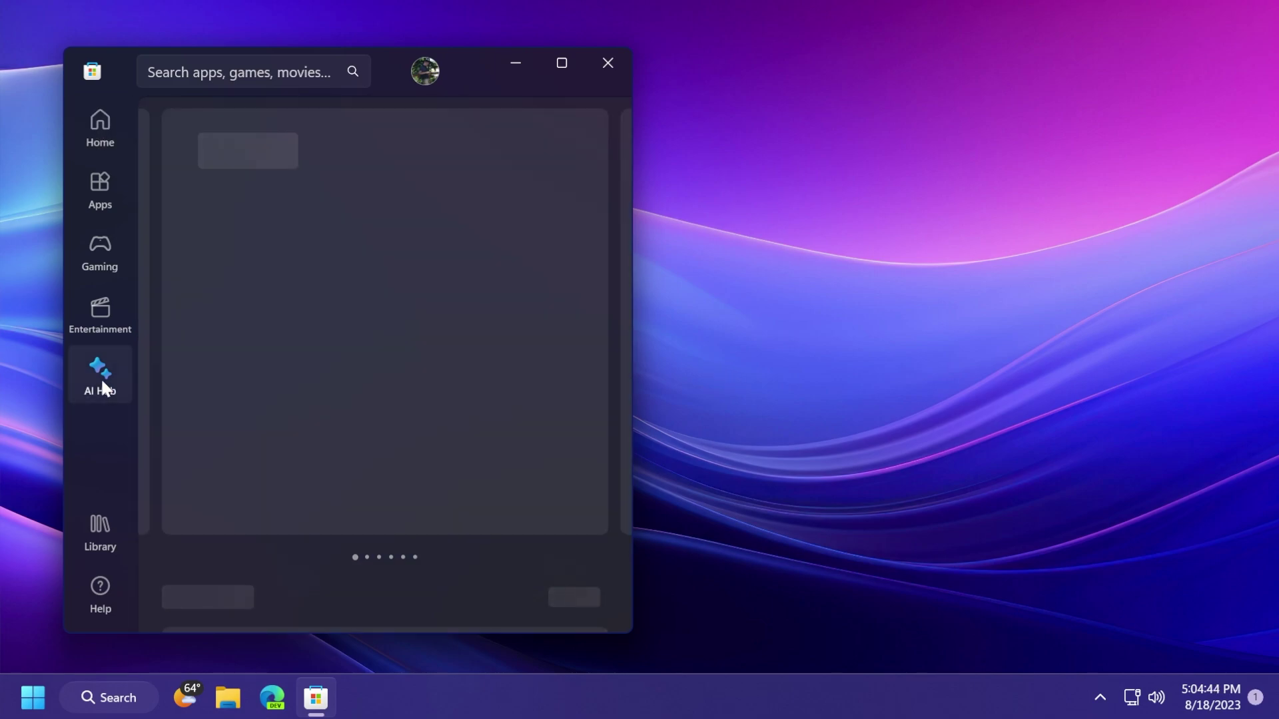
pyautogui.click(100, 373)
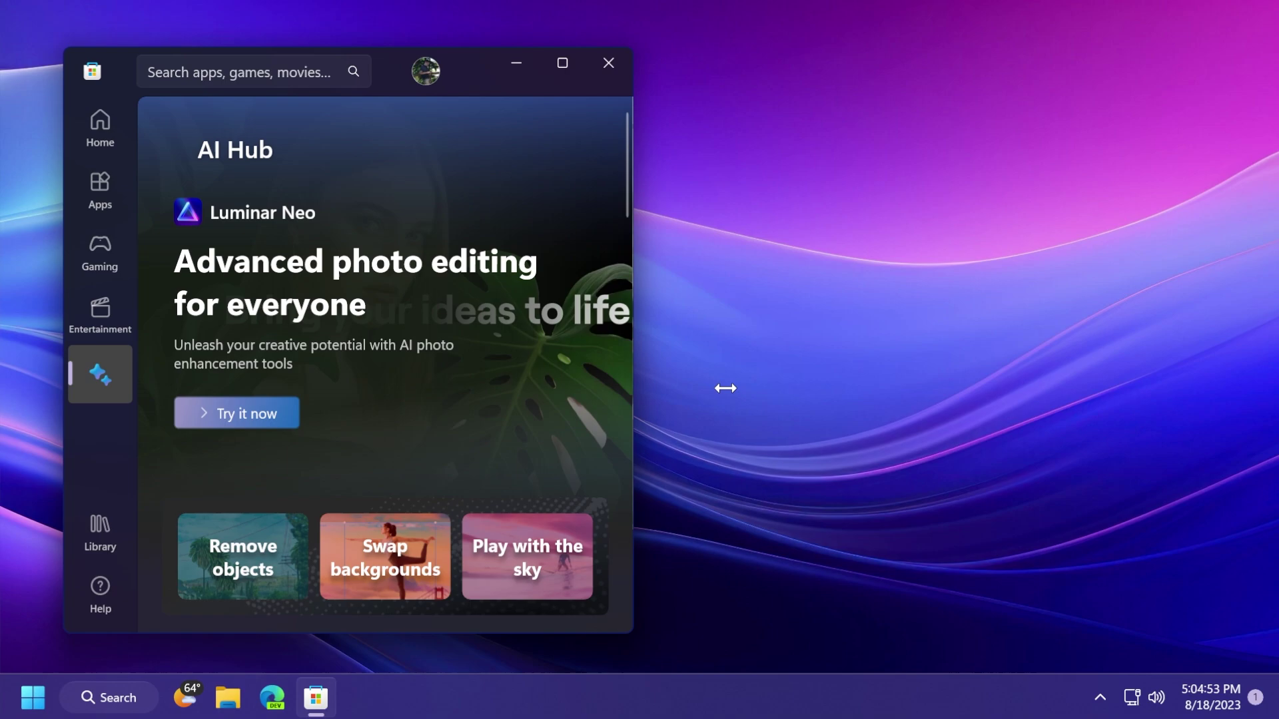
# Widen the Store window, then scroll the AI Hub page down and back to the top.
pyautogui.moveTo(725, 388); pyautogui.dragTo(759, 388)
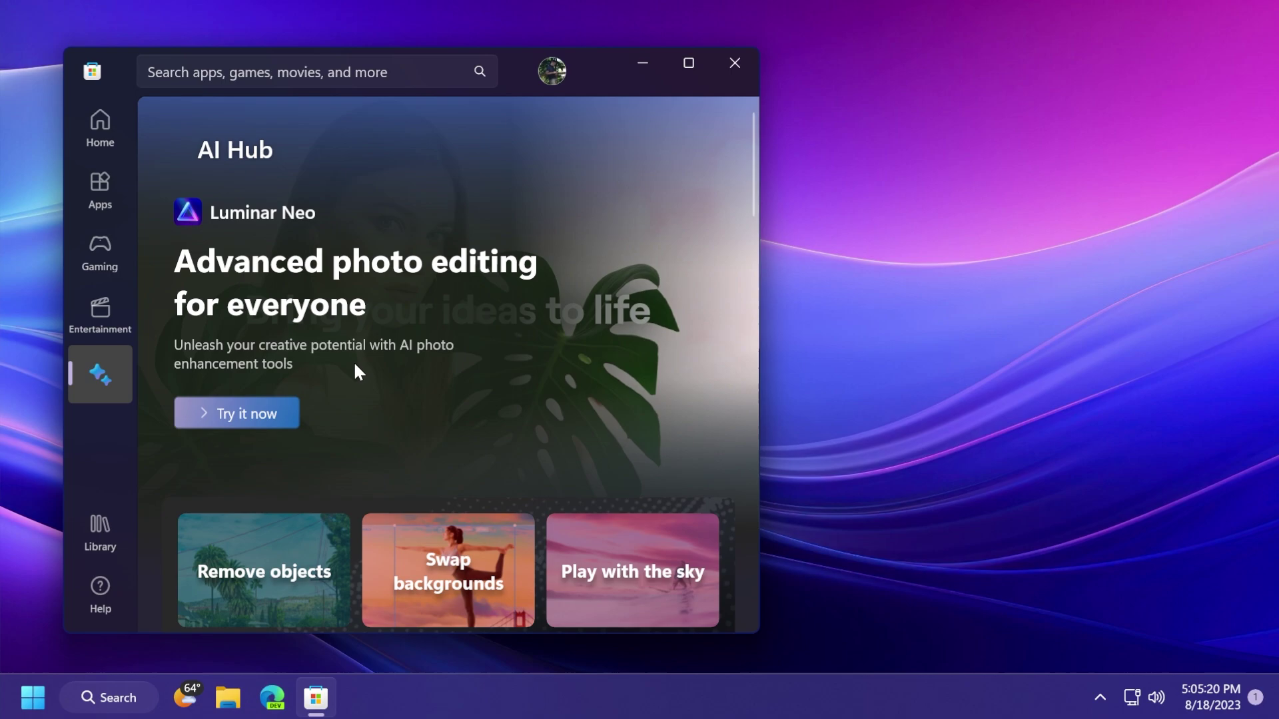
pyautogui.scroll(-3, 426, 331)
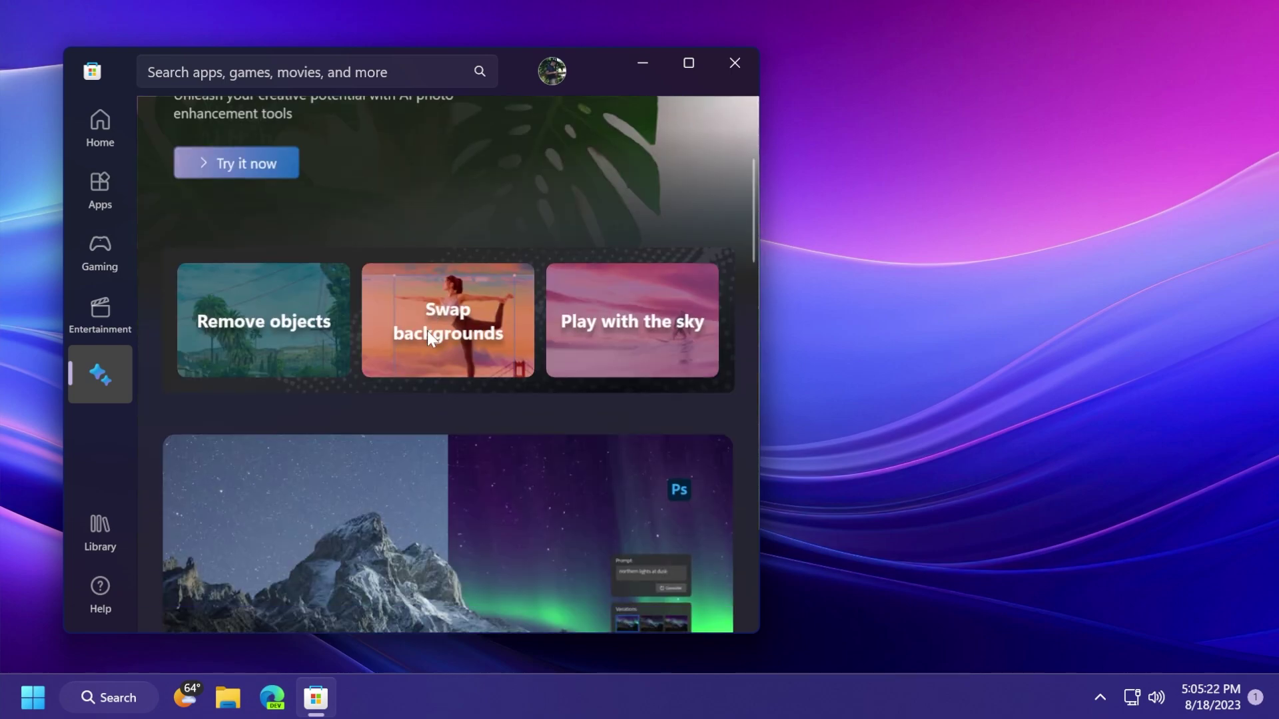
pyautogui.scroll(-10, 426, 330)
pyautogui.scroll(10, 426, 329)
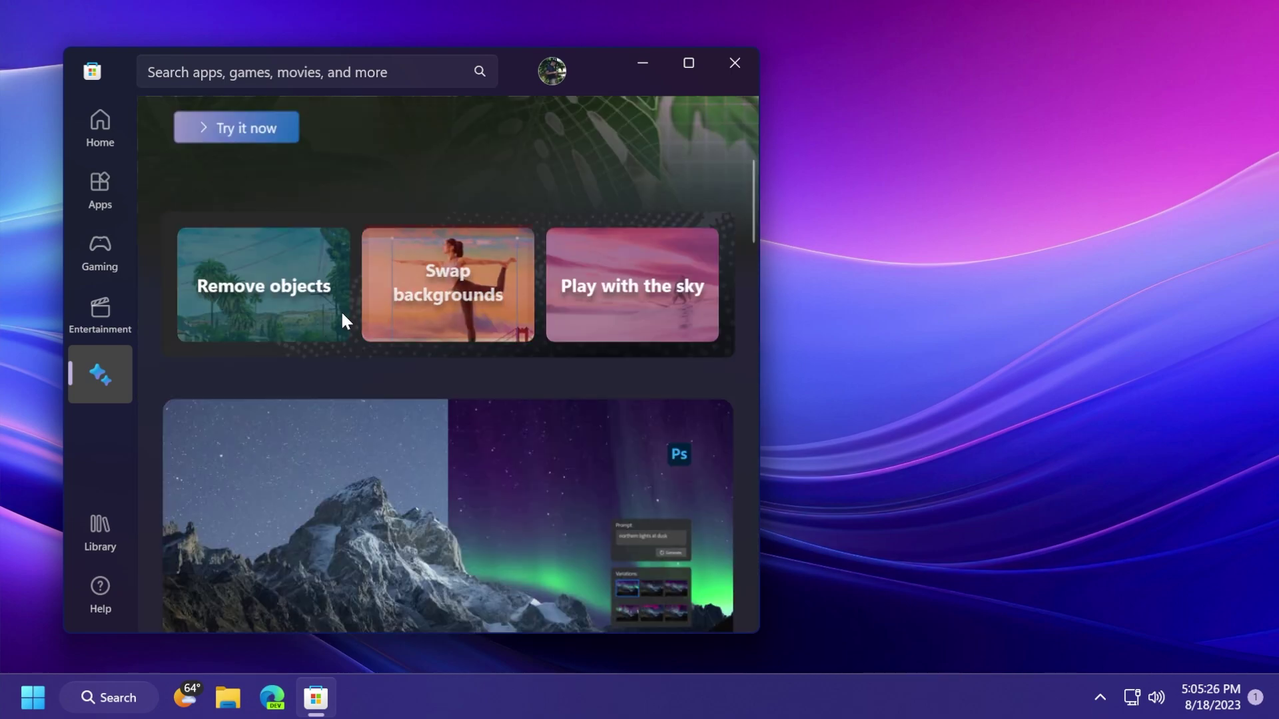
pyautogui.scroll(4, 342, 313)
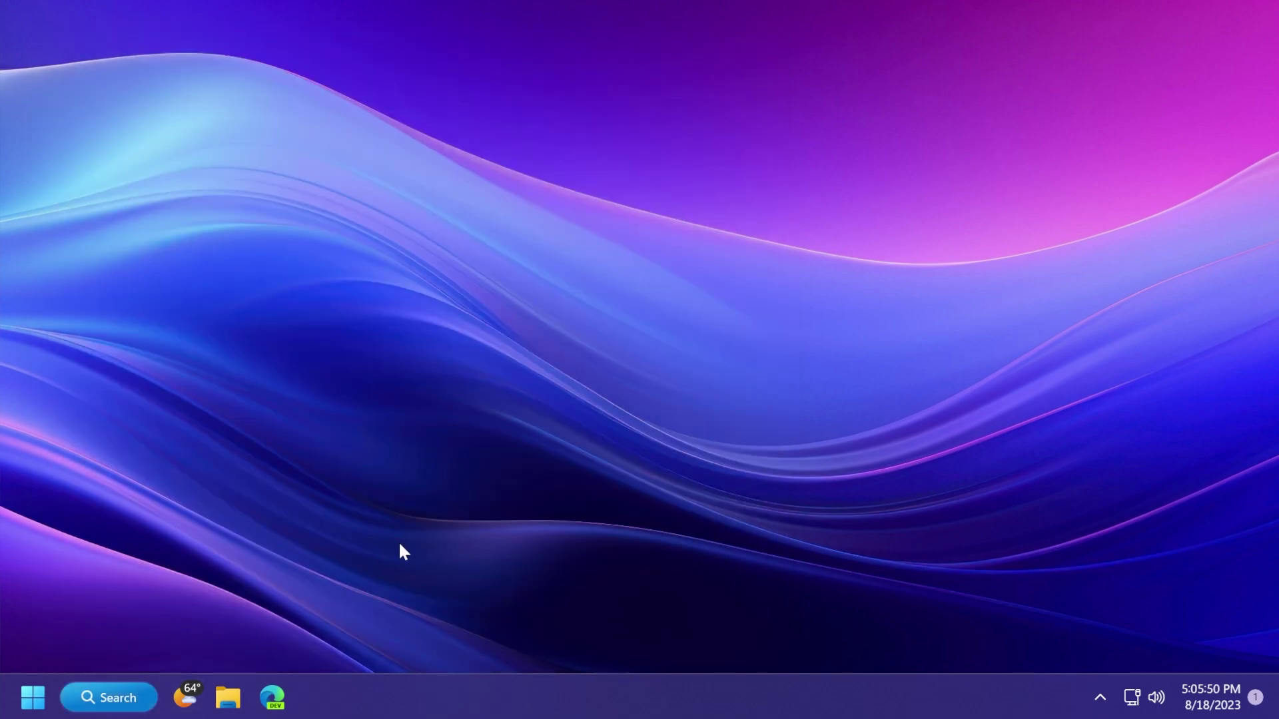
# Find 'paint' in Windows Search and launch Paint.
pyautogui.press('super+s')
pyautogui.write('paint')
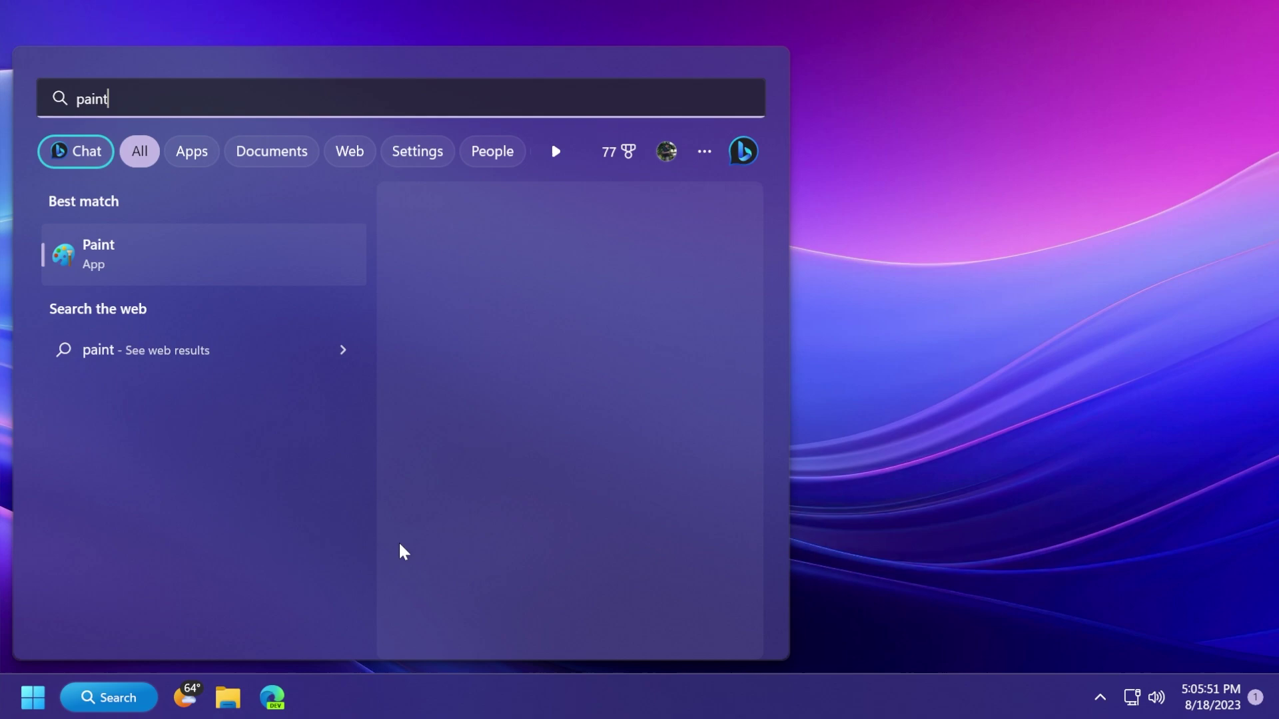
pyautogui.click(163, 260)
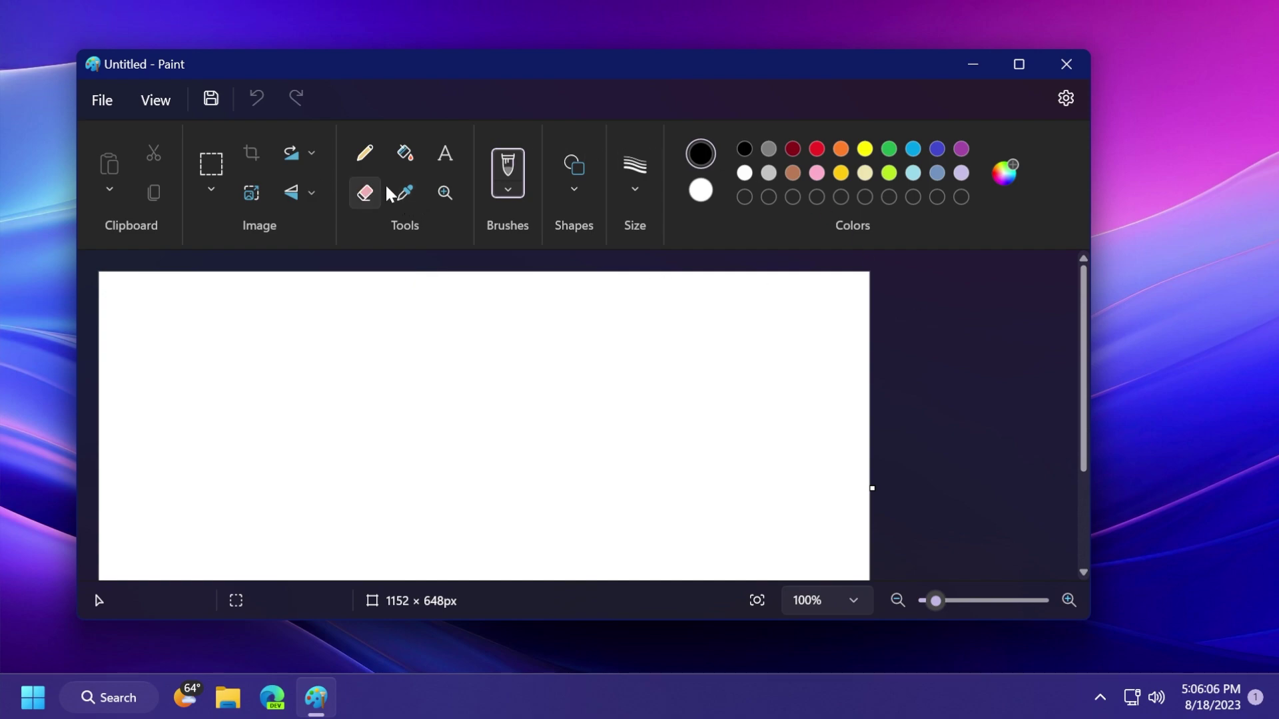
# Fill the entire 1152 × 648 canvas with black using the Fill tool.
pyautogui.click(405, 152)
pyautogui.click(484, 426)
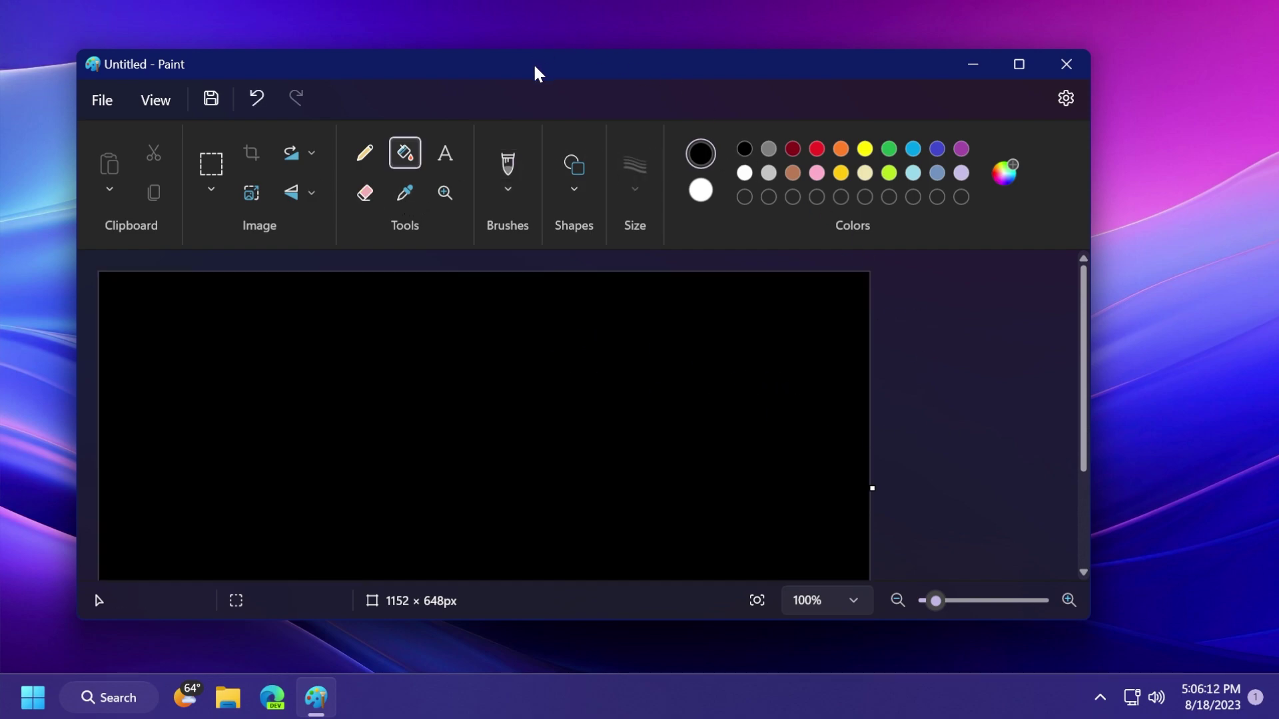
pyautogui.moveTo(535, 67); pyautogui.dragTo(529, 67)
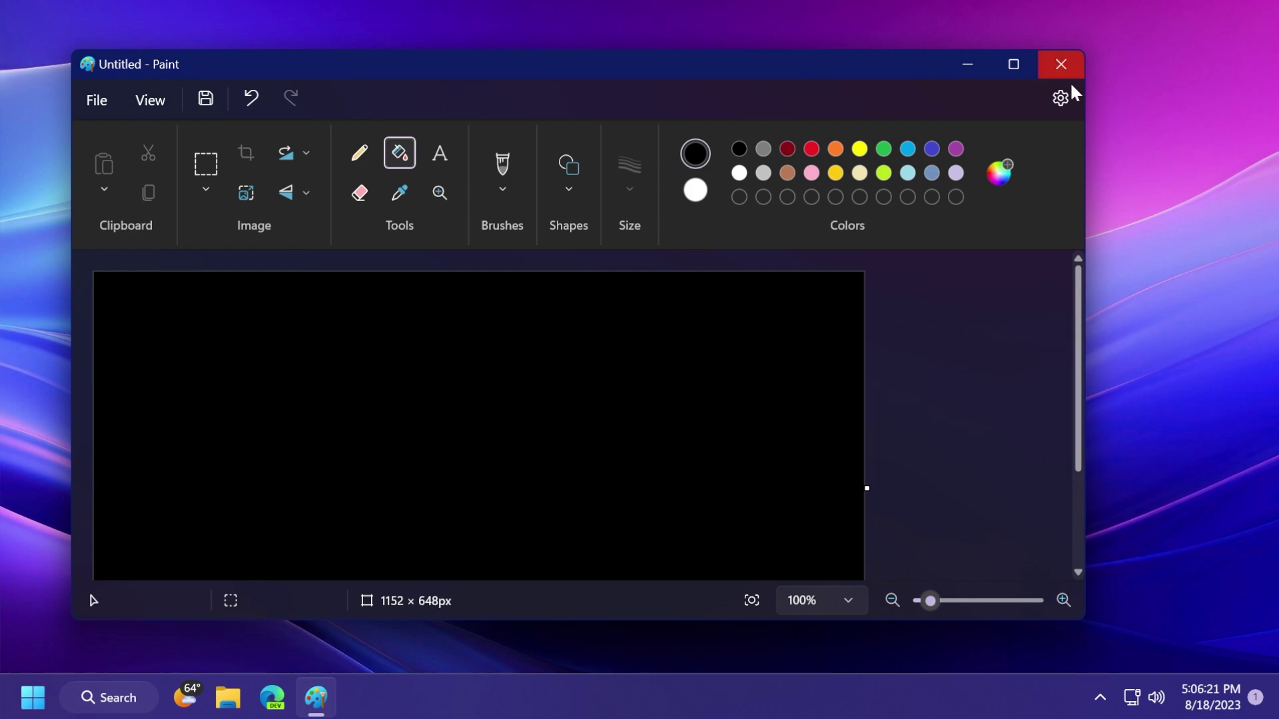
pyautogui.click(1059, 100)
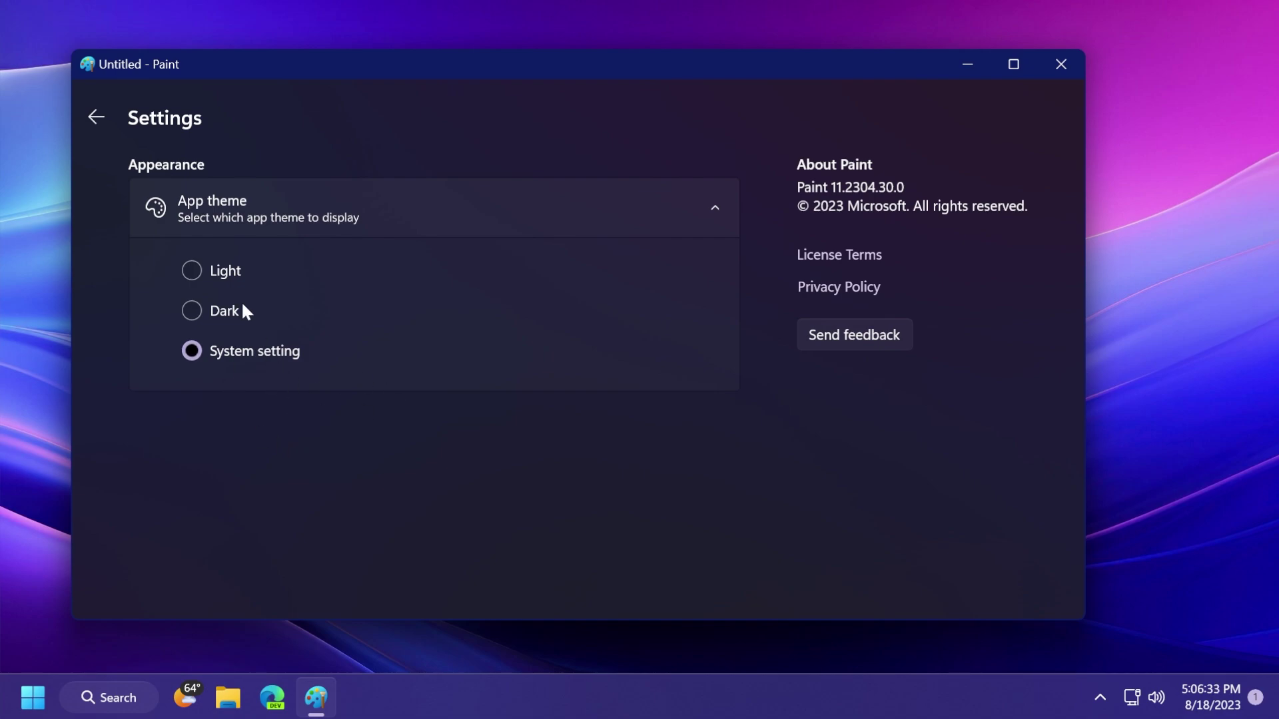
pyautogui.click(94, 118)
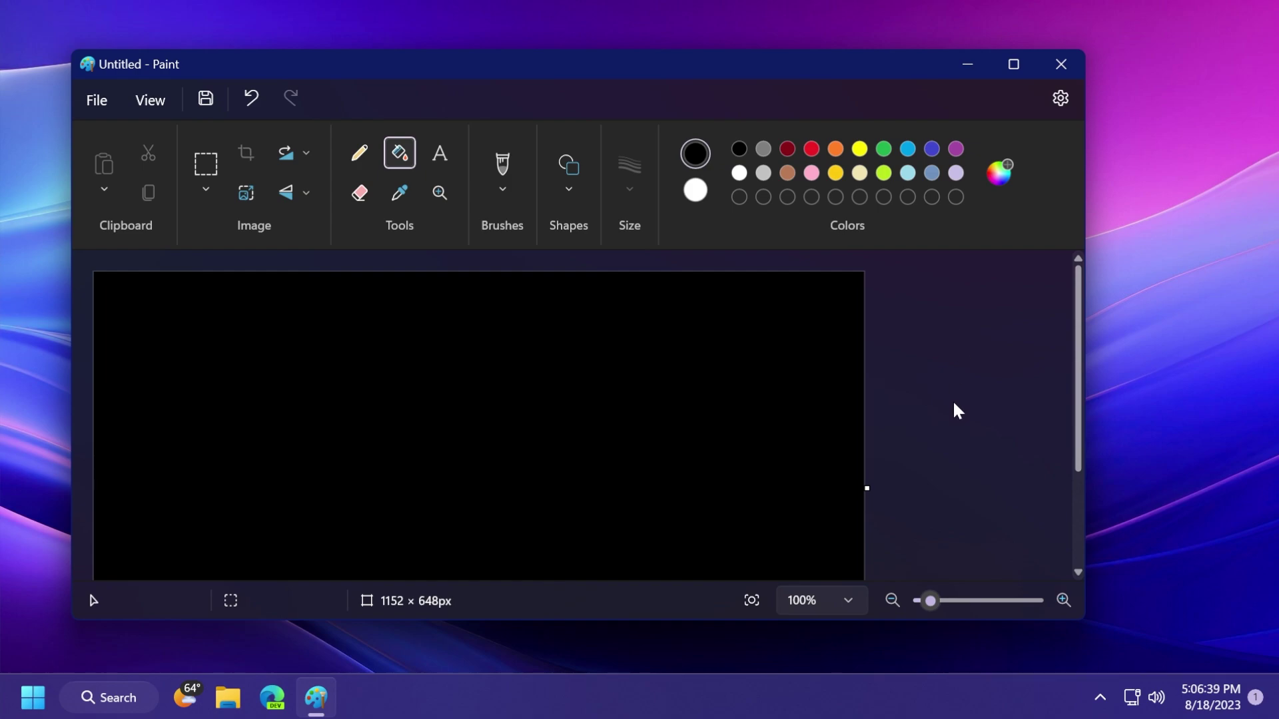
pyautogui.click(751, 600)
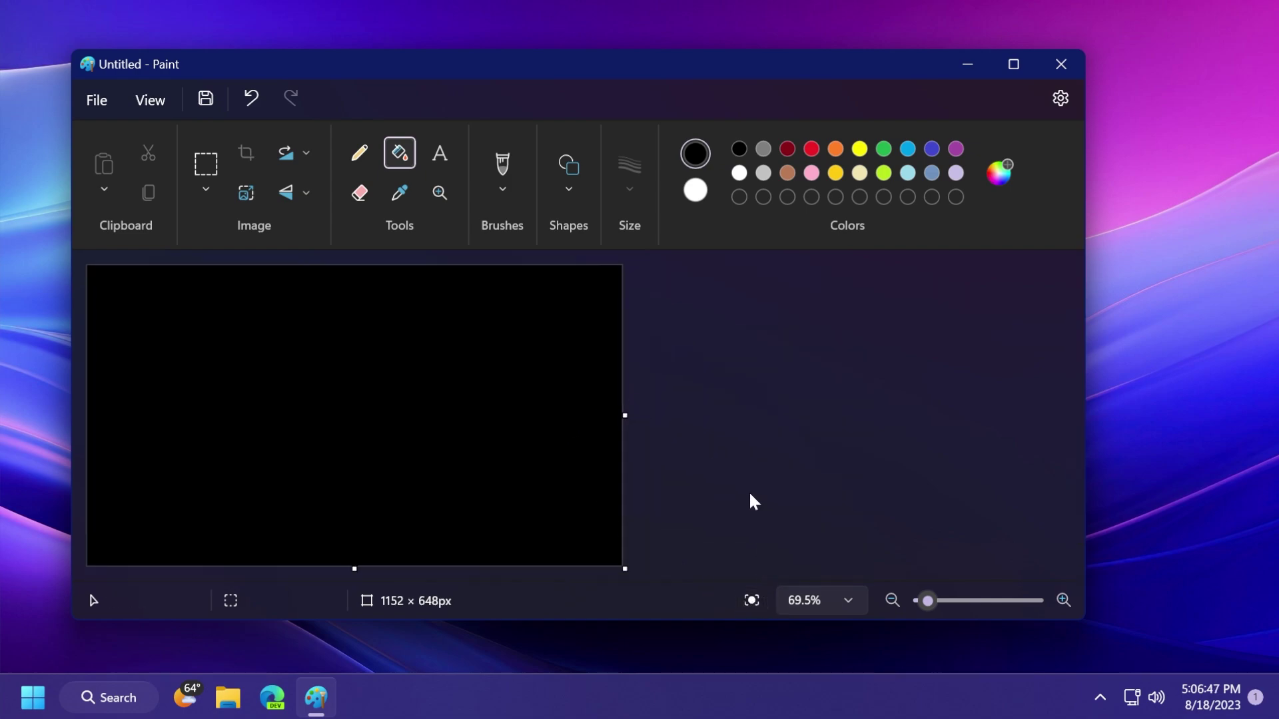
pyautogui.click(843, 601)
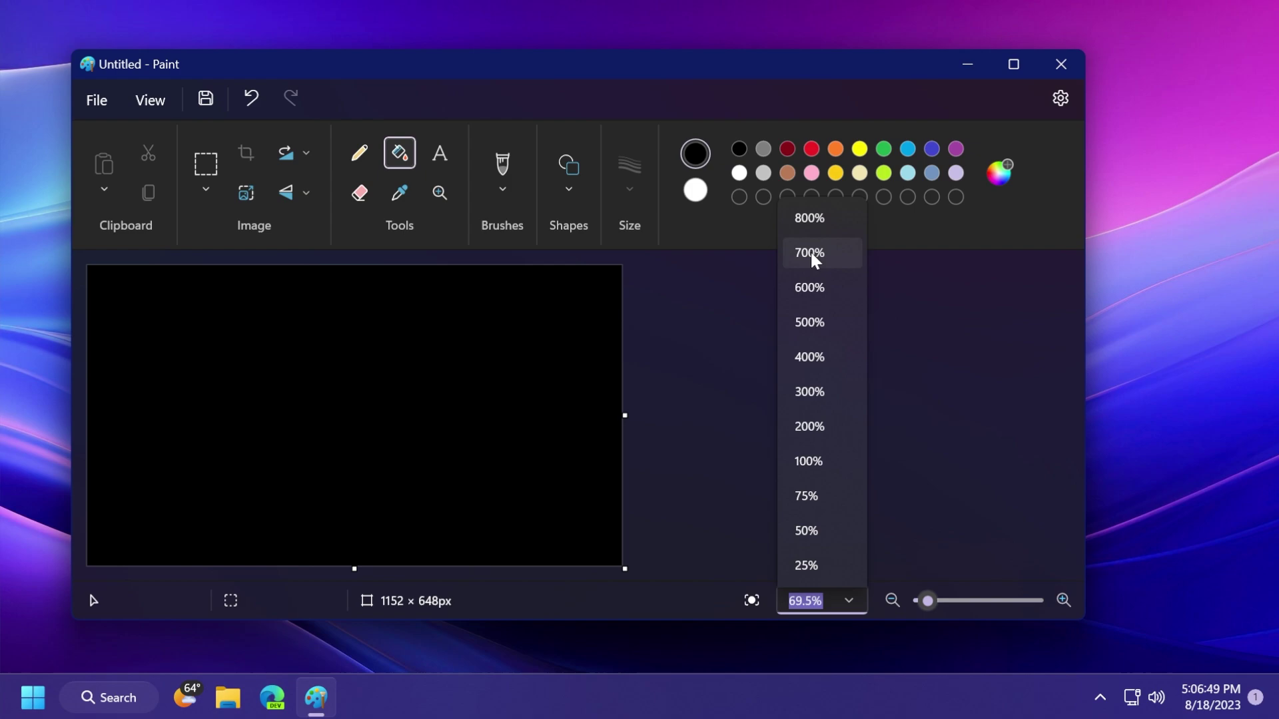
pyautogui.click(965, 494)
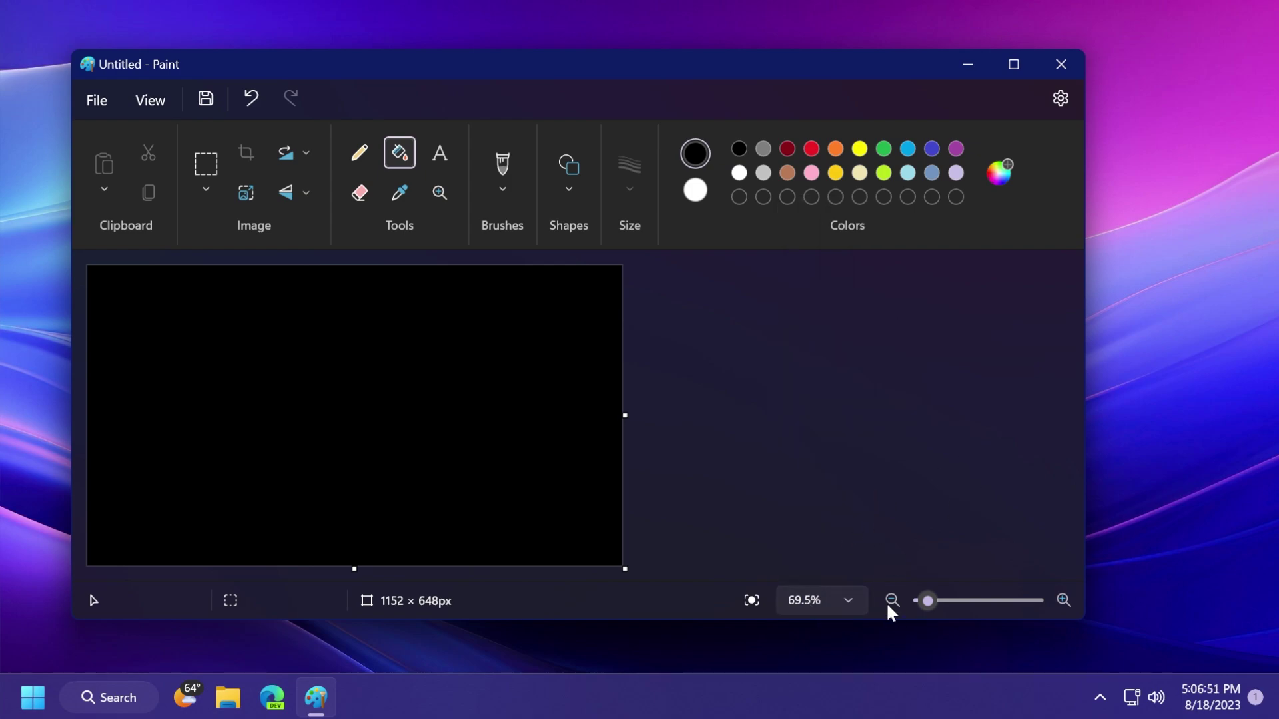
pyautogui.moveTo(929, 604); pyautogui.dragTo(955, 601)
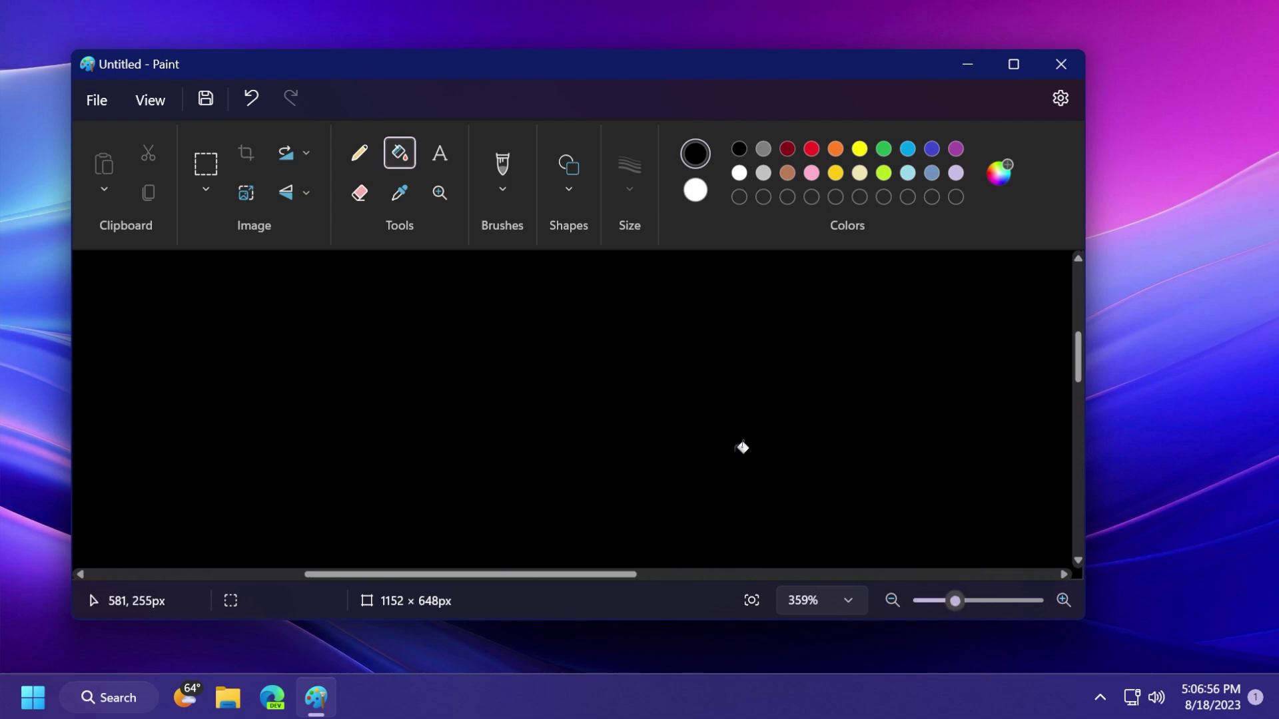
pyautogui.click(751, 600)
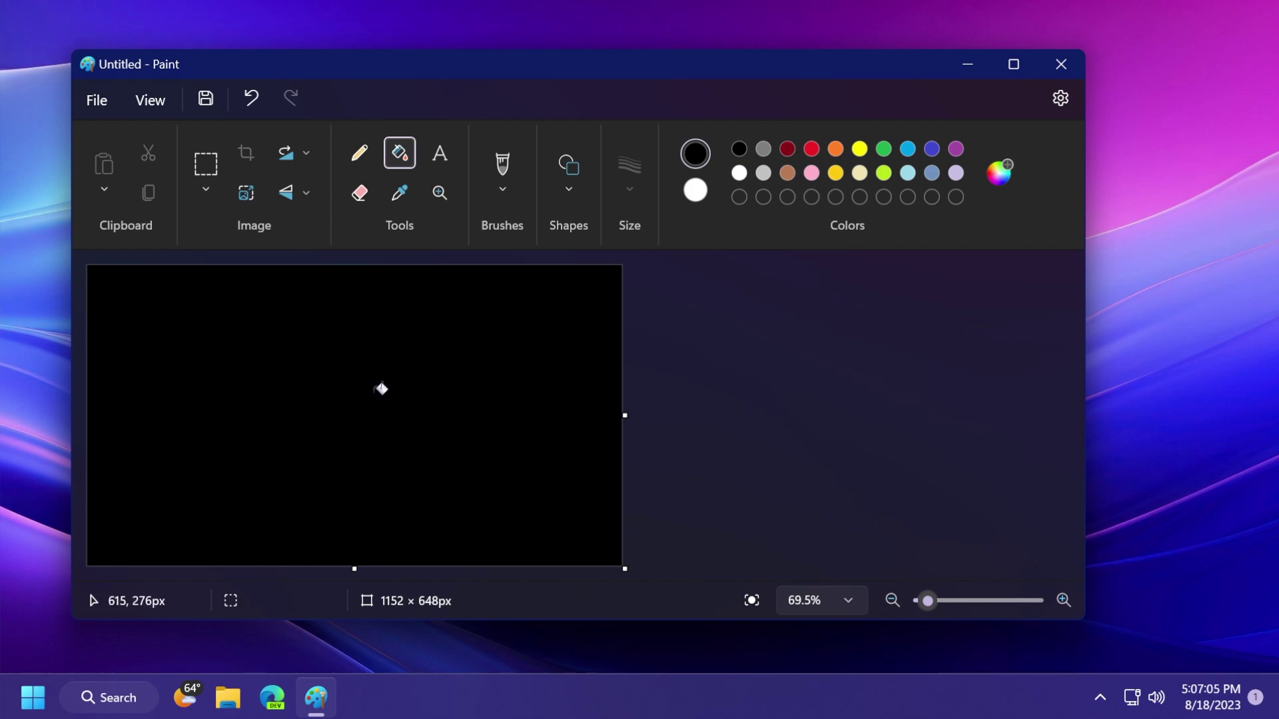
pyautogui.click(97, 101)
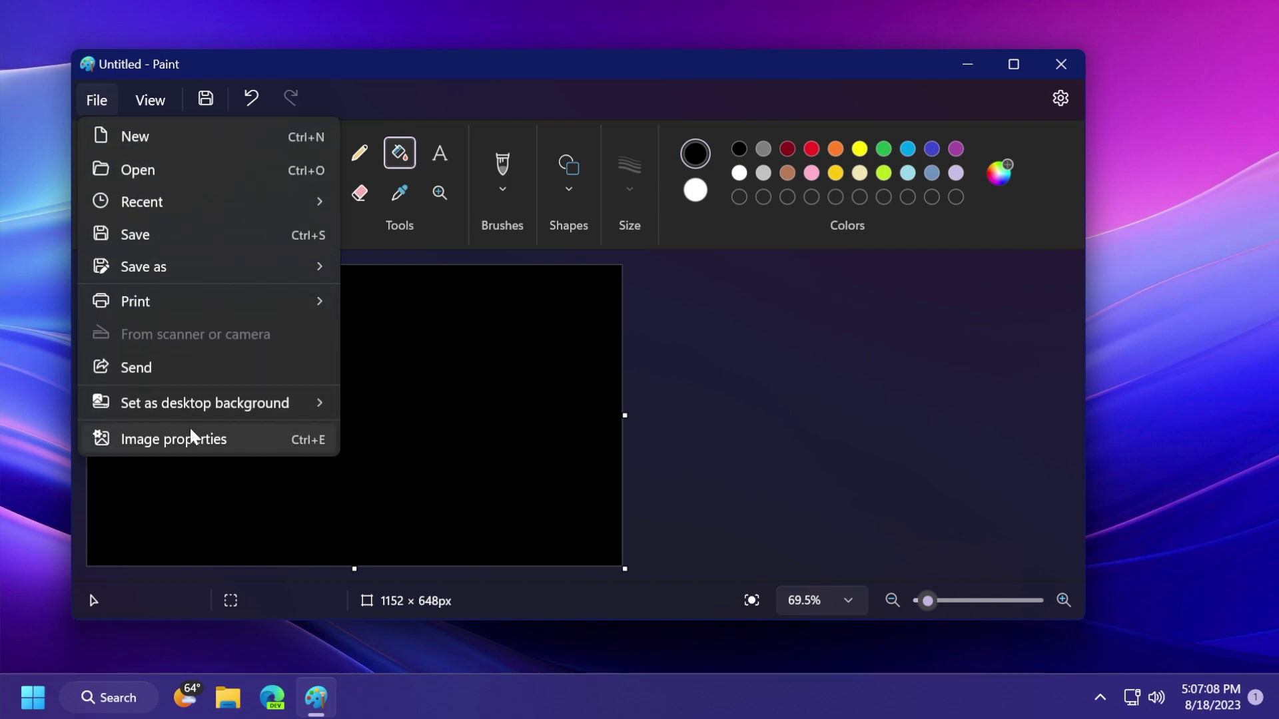
pyautogui.click(186, 439)
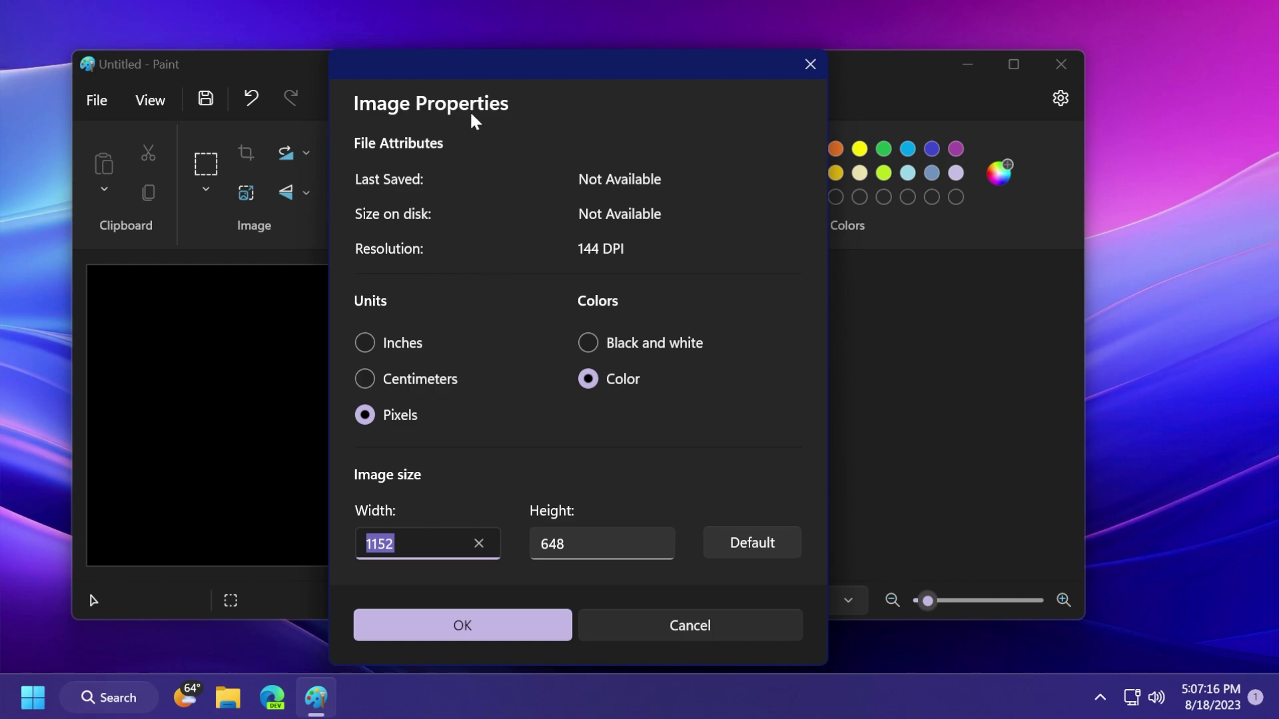
pyautogui.moveTo(478, 58); pyautogui.dragTo(473, 39)
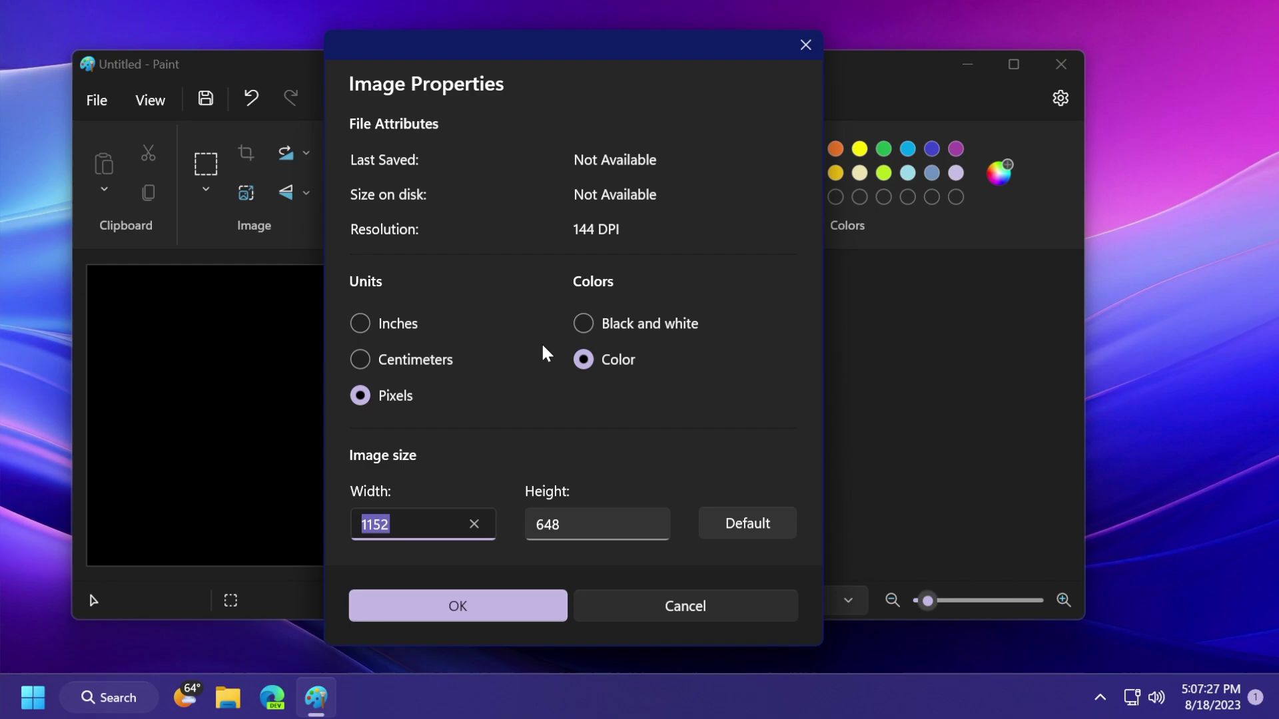
pyautogui.click(805, 44)
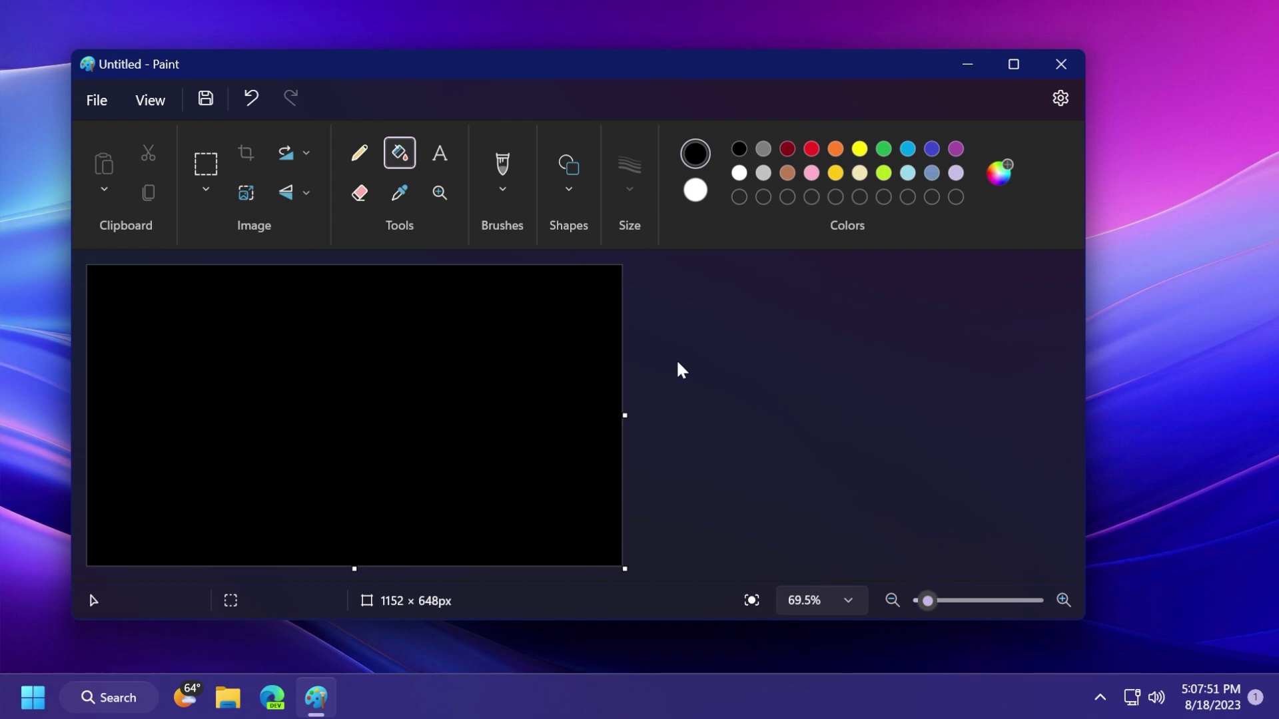
# Resize the canvas in pixels to 1920 wide, with aspect ratio locked giving 1080 high.
pyautogui.click(246, 193)
pyautogui.click(592, 243)
pyautogui.doubleClick(524, 322)
pyautogui.press('BackSpace')
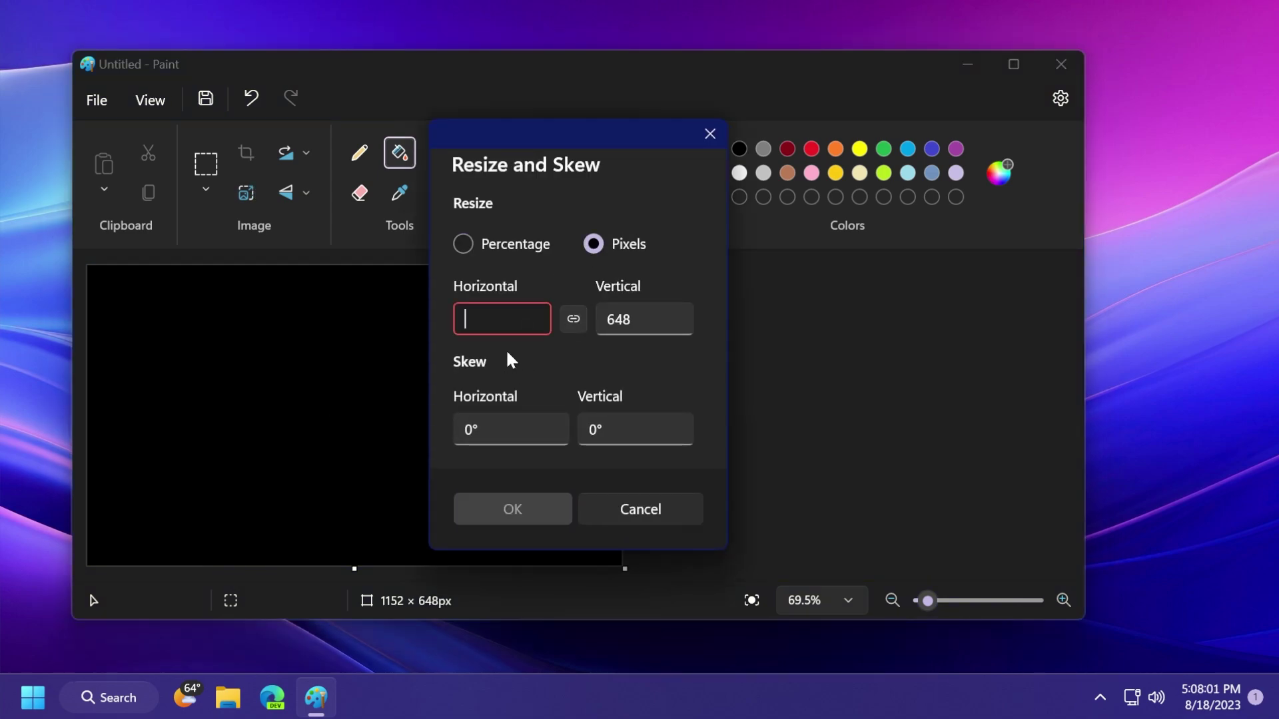
pyautogui.write('1920')
pyautogui.press('Tab')
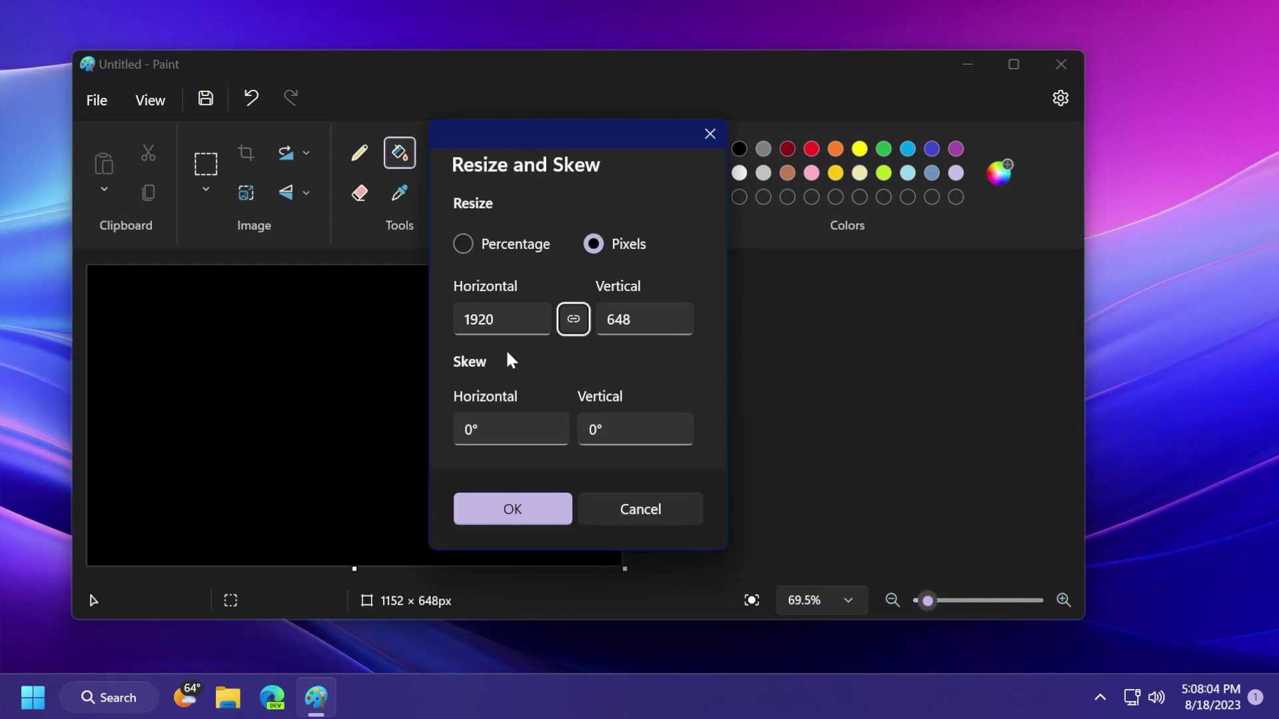
pyautogui.click(528, 507)
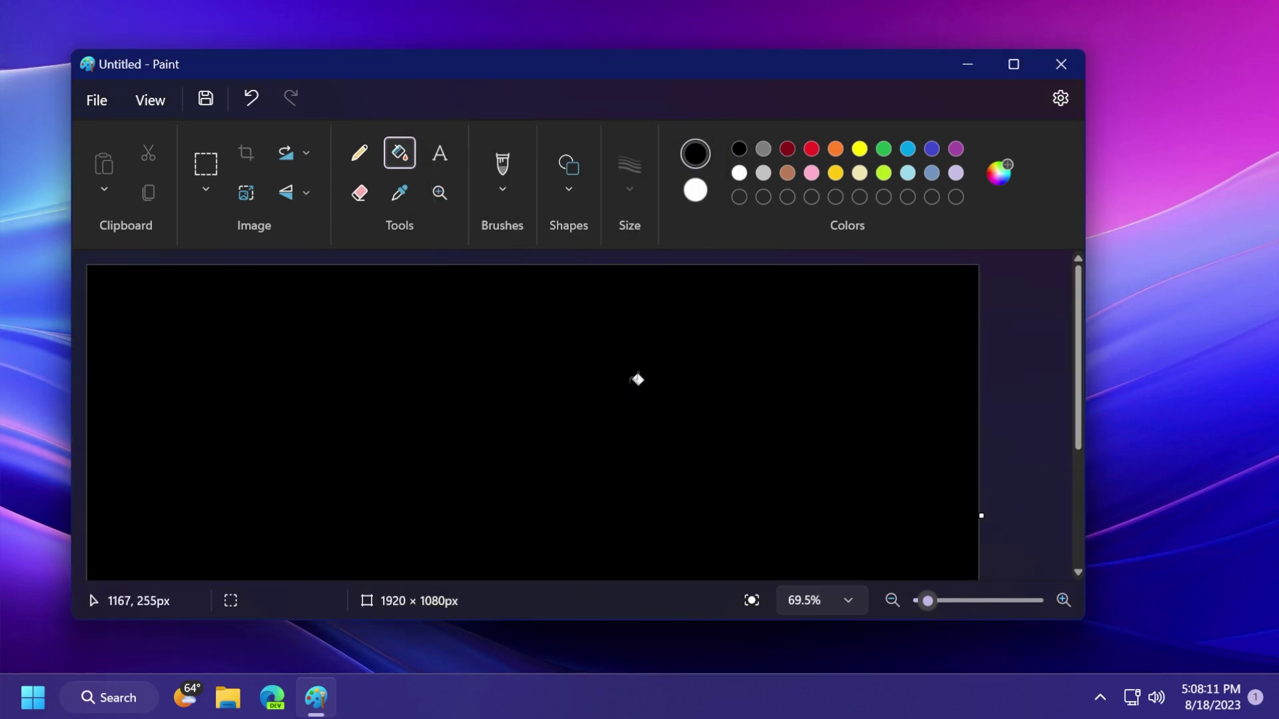